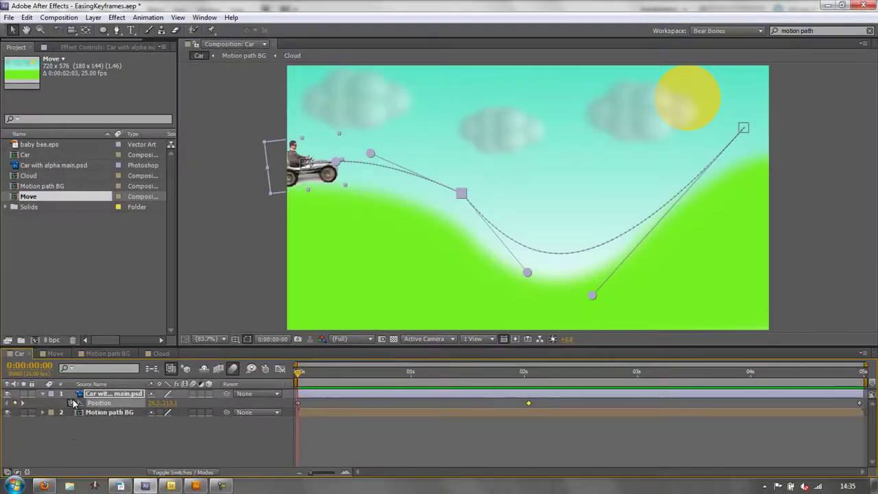
- Delete all of the car layer's Position keyframes, removing its old curved motion path
left_click(70, 403)
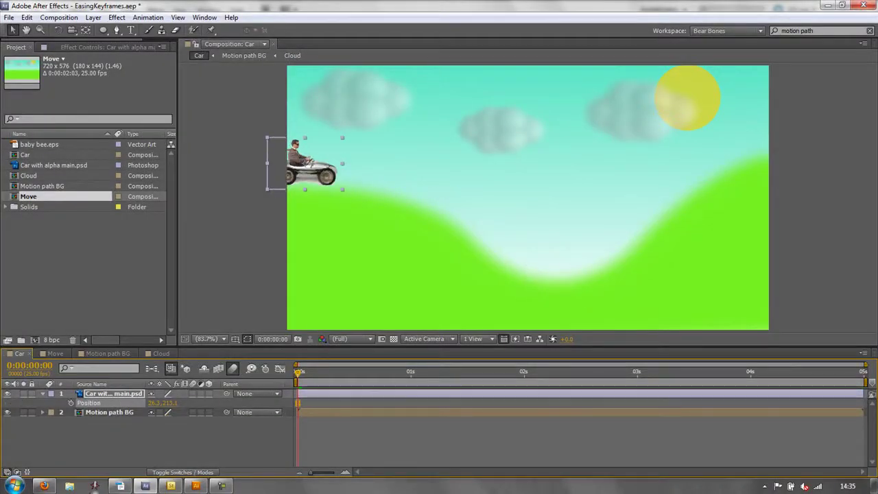
key("ctrl+z")
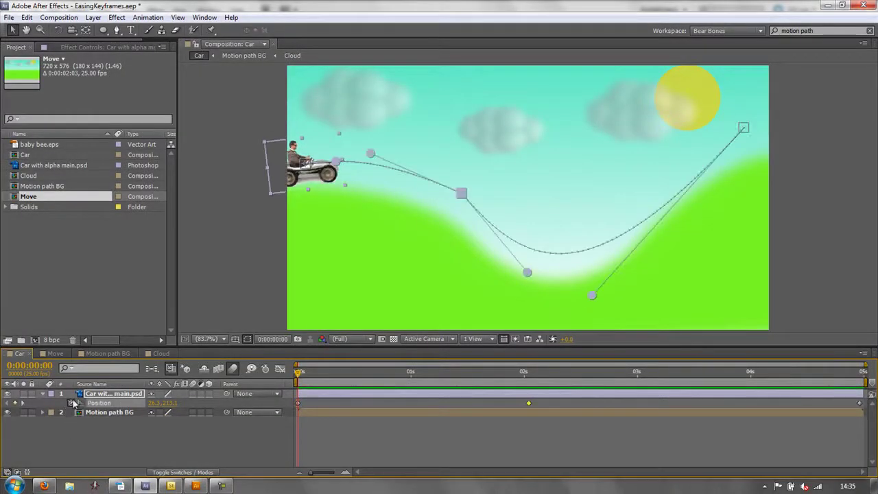
left_click(71, 404)
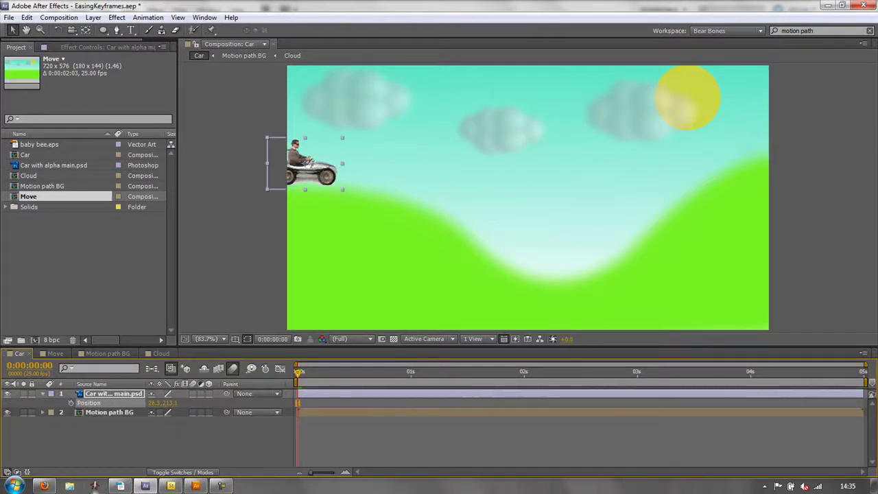
key("ctrl+z")
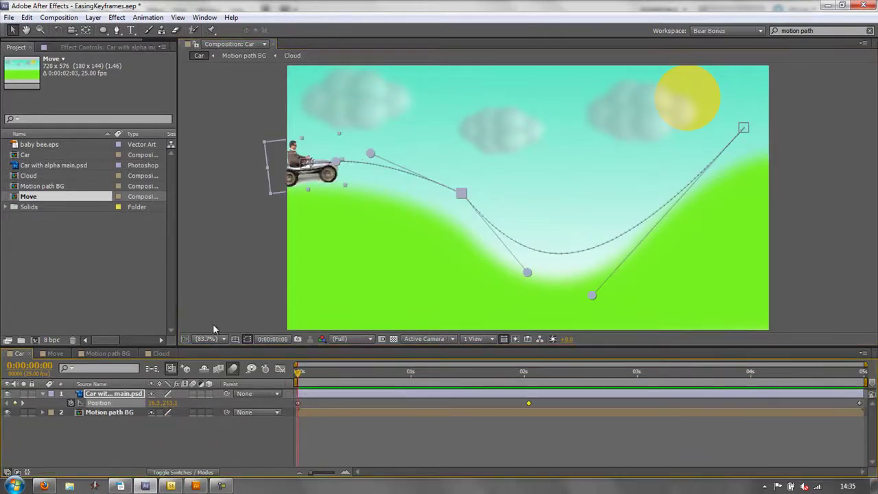
left_click(71, 403)
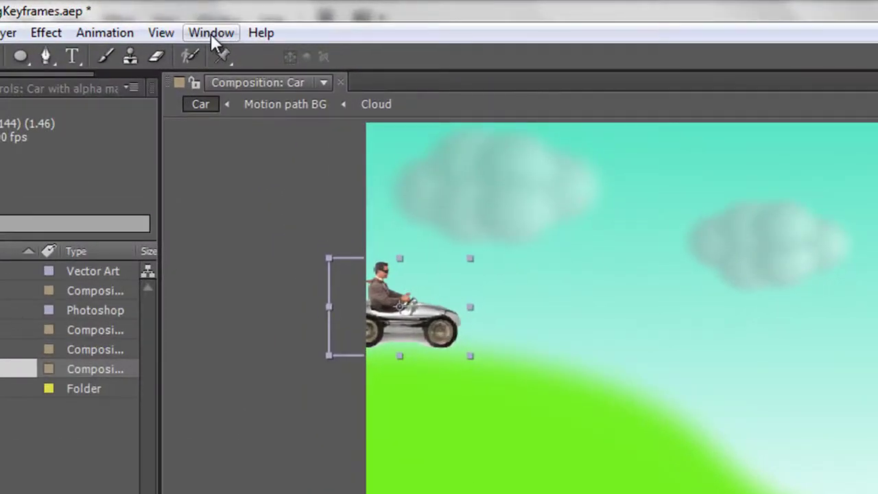
- Open the Motion Sketch panel from the Window menu
left_click(34, 215)
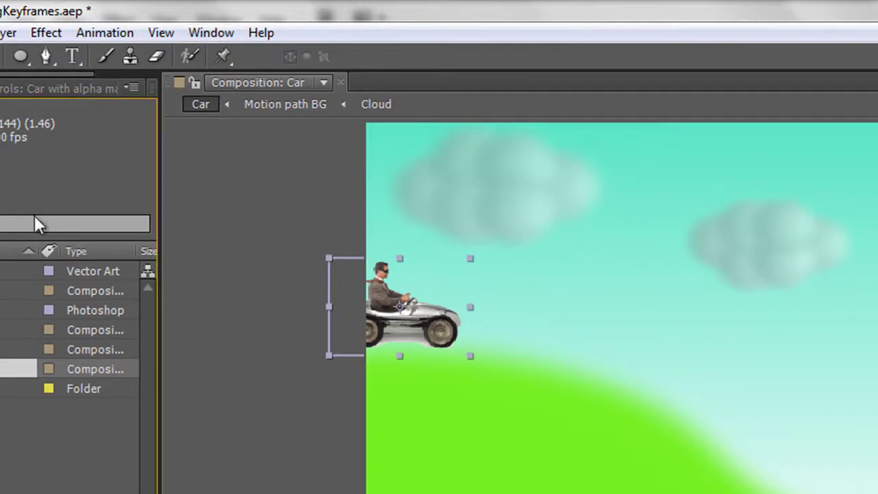
left_click(199, 34)
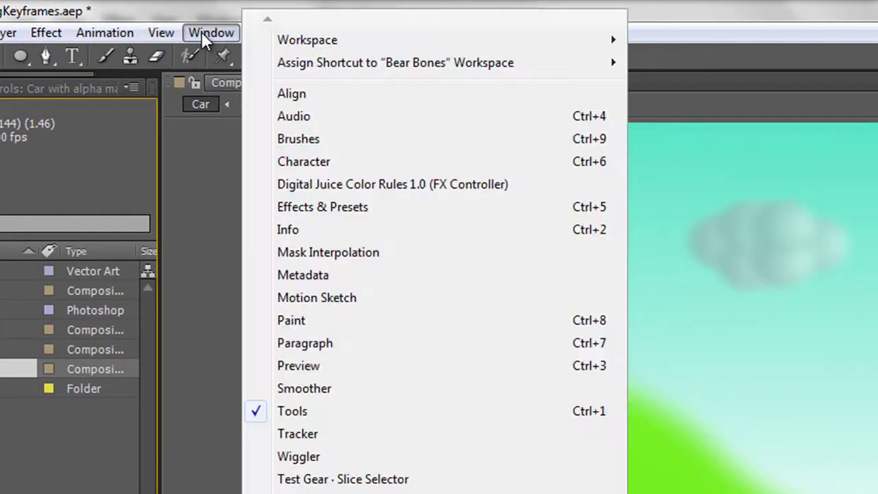
left_click(330, 299)
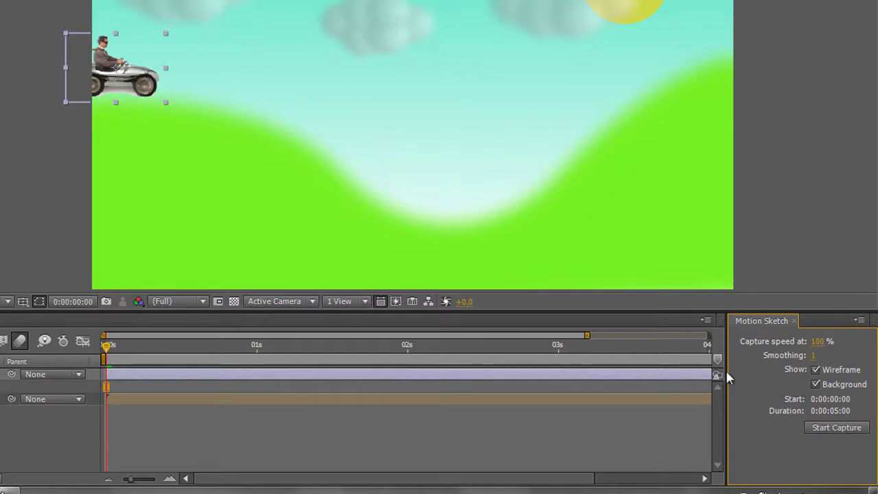
- Show the full 5-second timeline, switch off Motion Sketch Wireframe and Background, and start capture
left_click_drag(586, 334, 708, 335)
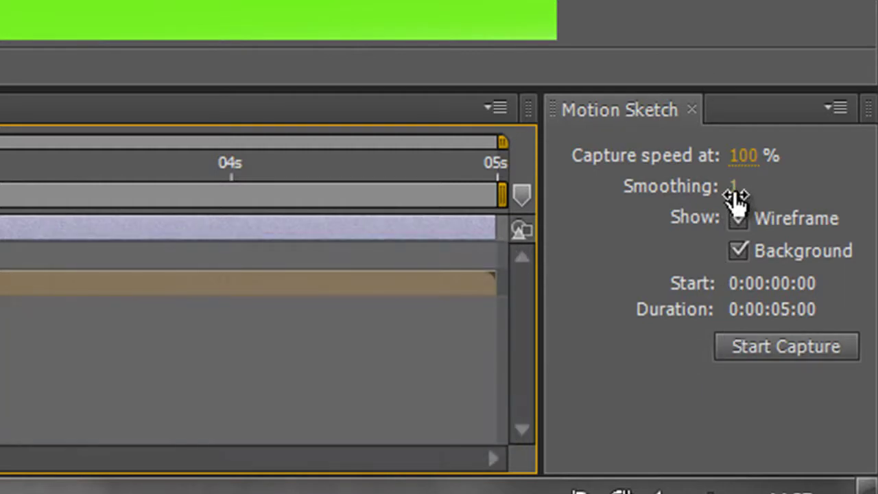
left_click(738, 218)
left_click(738, 250)
left_click(738, 249)
left_click(738, 250)
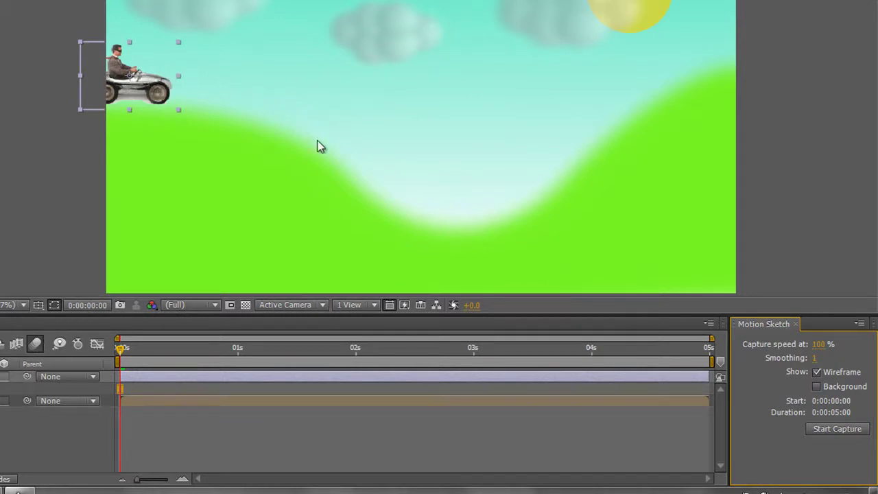
left_click(818, 386)
left_click(816, 373)
left_click(835, 430)
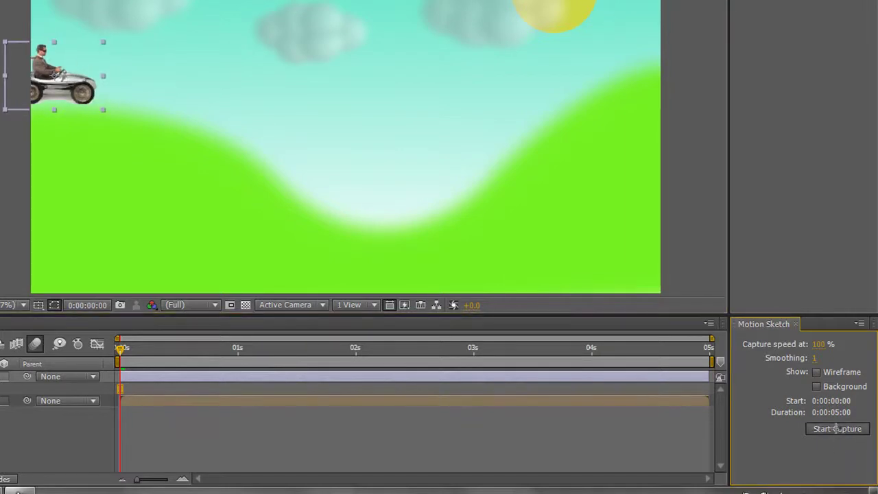
- Drag the car along the hills into the valley, then preview the densely keyframed sketch
left_click_drag(56, 74, 85, 80)
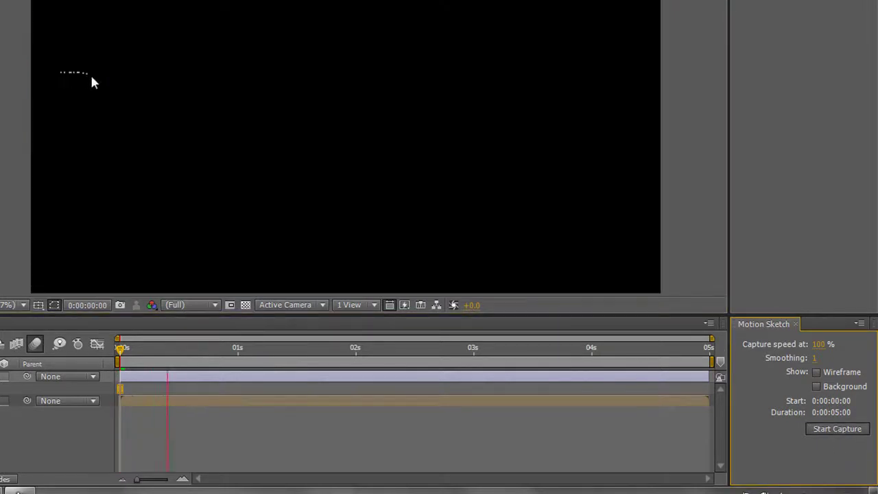
mouse_move(146, 102)
left_mouse_down()
mouse_move(282, 179)
mouse_move(355, 203)
mouse_move(423, 190)
mouse_move(589, 76)
mouse_move(668, 69)
left_mouse_up()
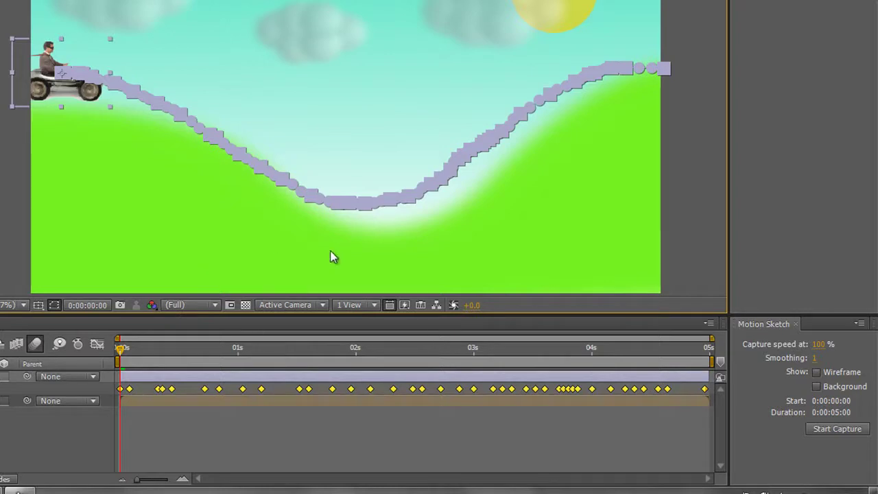
key("space")
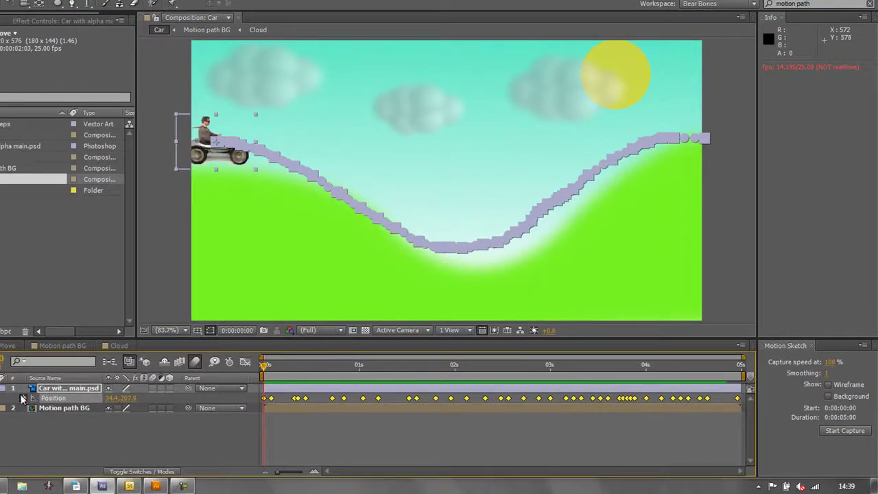
- Delete the sketched Position keyframes and set Motion Sketch to smoothing 10 with Wireframe and Background on
left_click(22, 398)
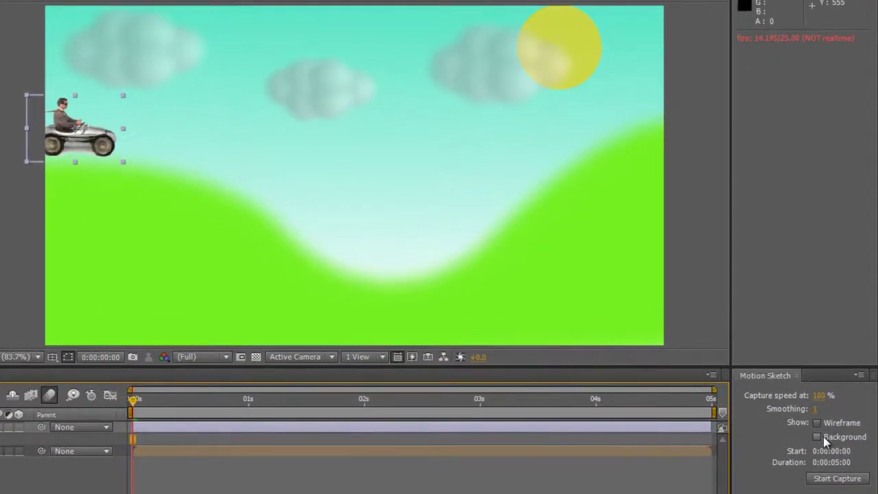
left_click(821, 436)
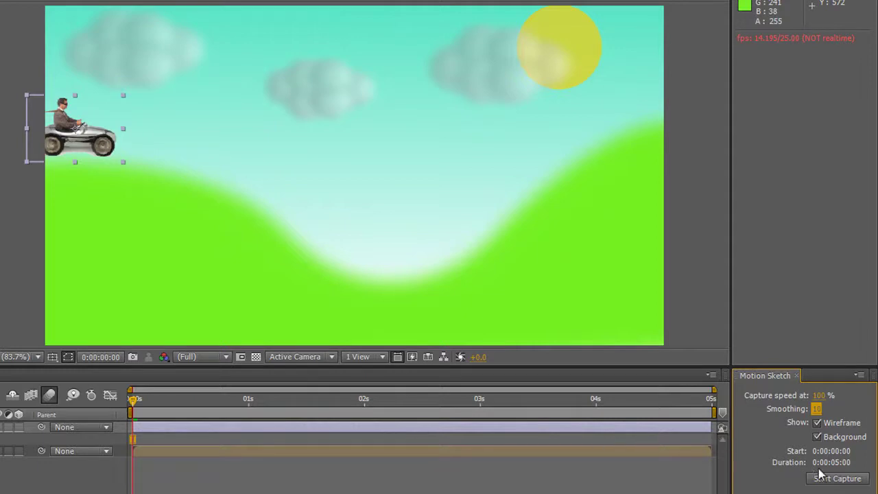
- Capture a new sketch of the car over the hills and preview the smooth four-keyframe path
left_click(840, 479)
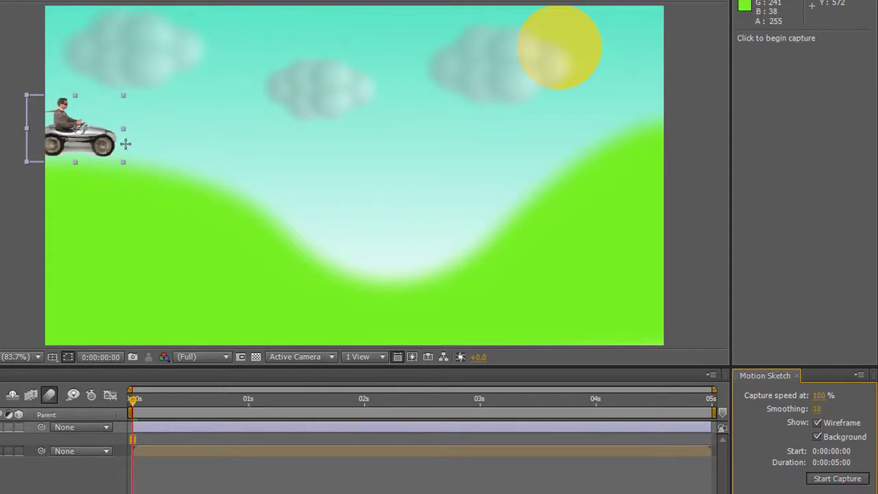
mouse_move(76, 127)
left_mouse_down()
mouse_move(177, 151)
mouse_move(354, 245)
mouse_move(410, 253)
mouse_move(461, 228)
mouse_move(499, 181)
mouse_move(584, 115)
mouse_move(626, 104)
left_mouse_up()
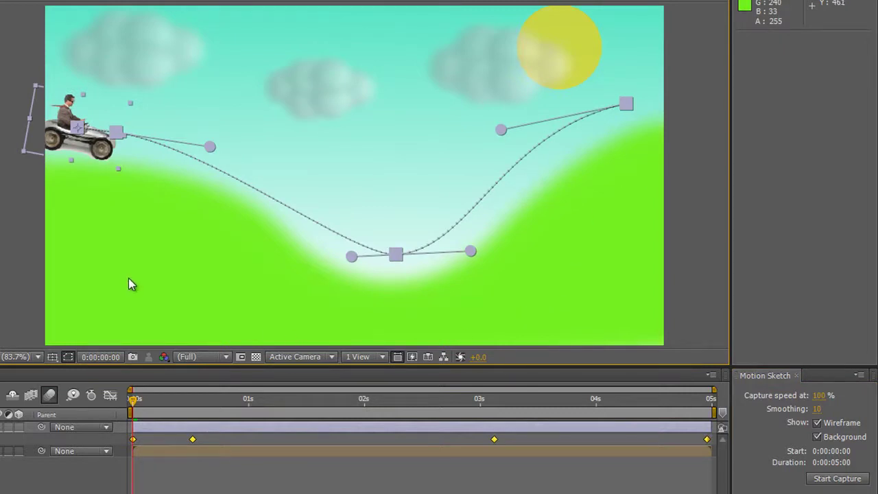
key("space")
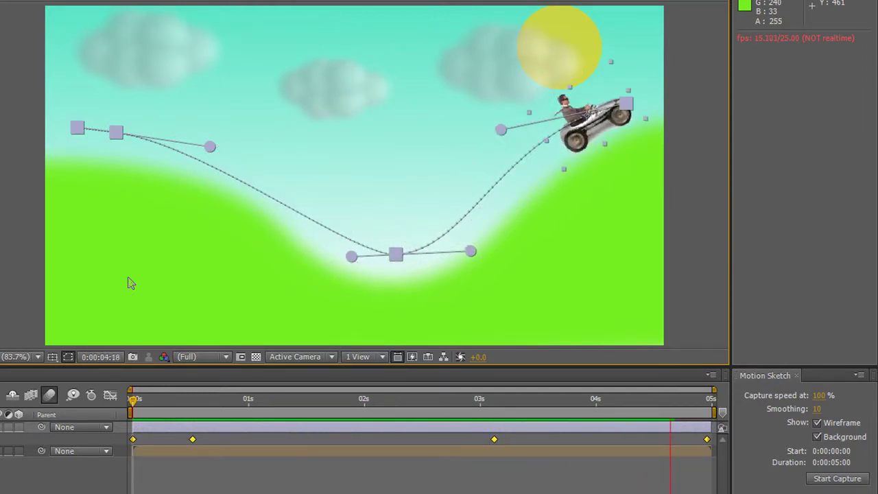
left_click(817, 422)
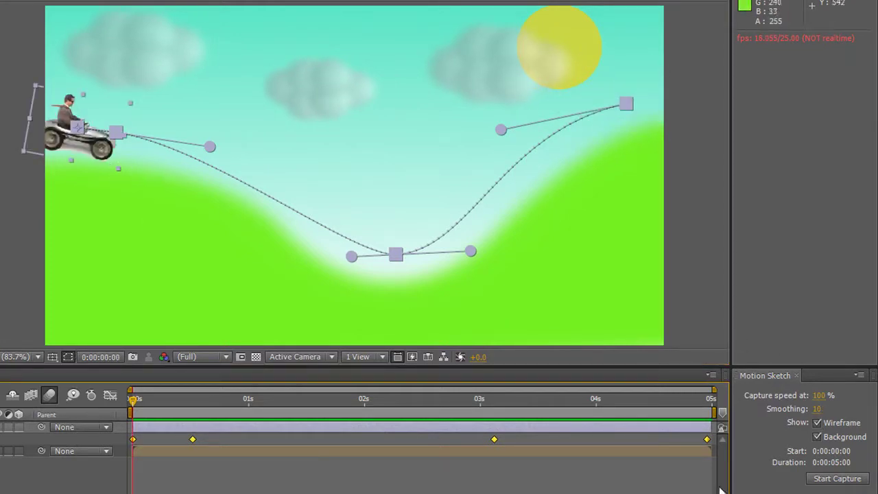
- Set Motion Sketch smoothing to 5 and capture speed to 50%, clearing the existing path
left_click(817, 409)
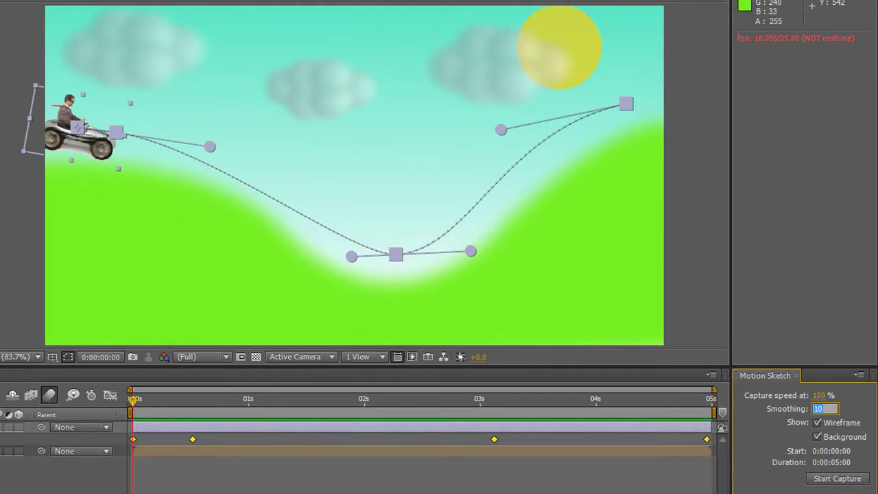
type("5")
left_click(820, 397)
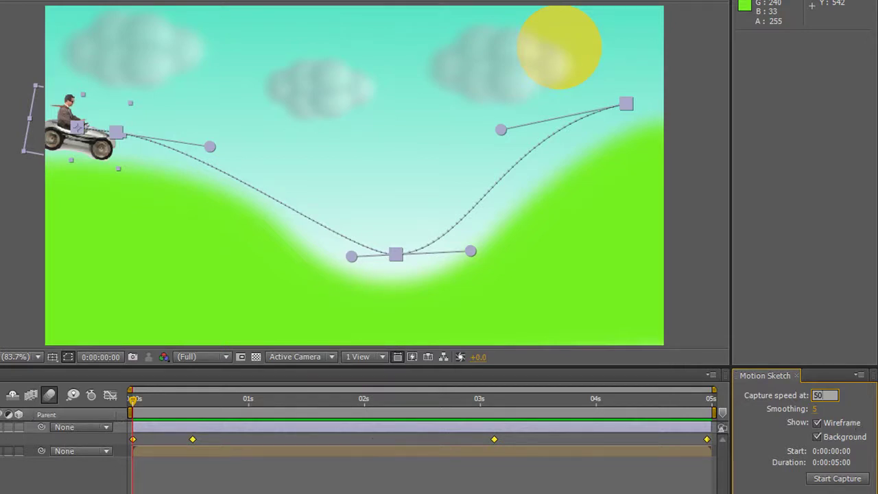
key("Delete")
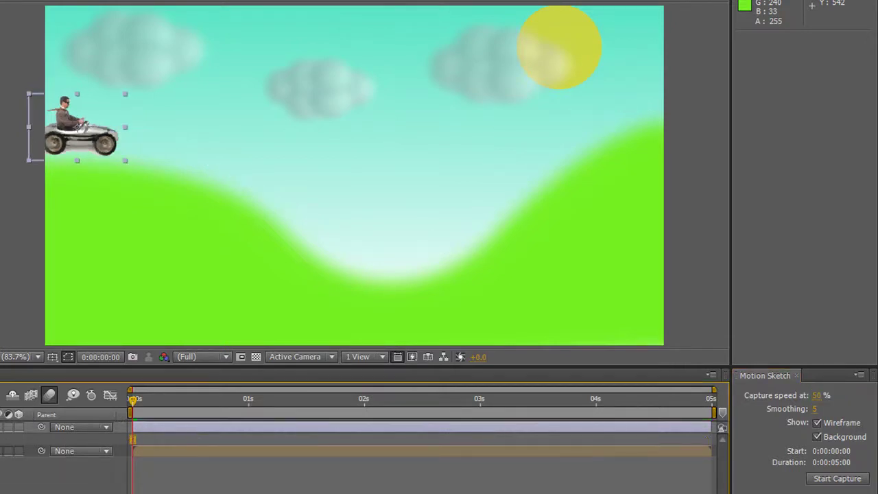
- Sketch the car's hill route again at 50% speed and preview the result
left_click(841, 480)
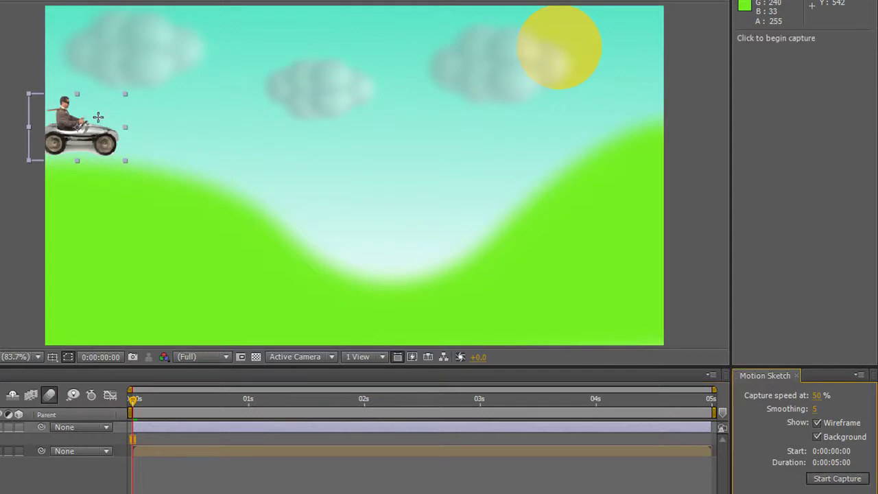
mouse_move(77, 126)
left_mouse_down()
mouse_move(131, 123)
mouse_move(235, 157)
mouse_move(349, 243)
mouse_move(397, 263)
mouse_move(451, 248)
mouse_move(497, 200)
mouse_move(601, 120)
mouse_move(690, 101)
left_mouse_up()
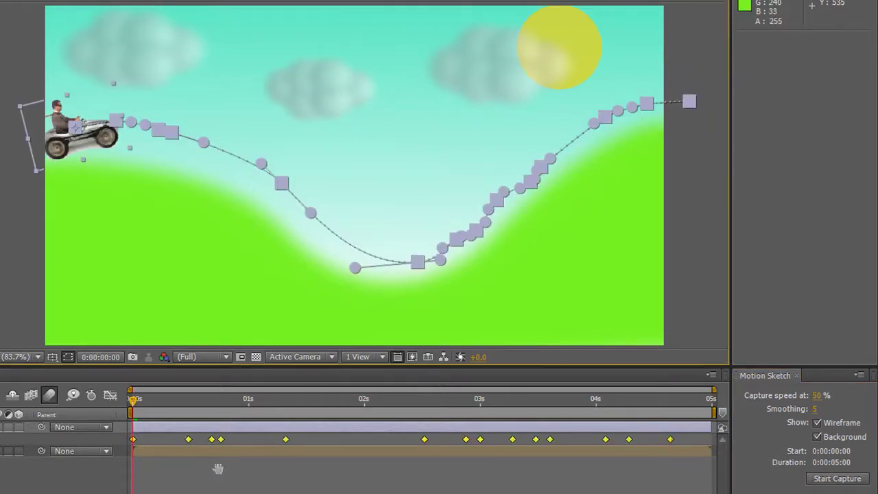
key("space")
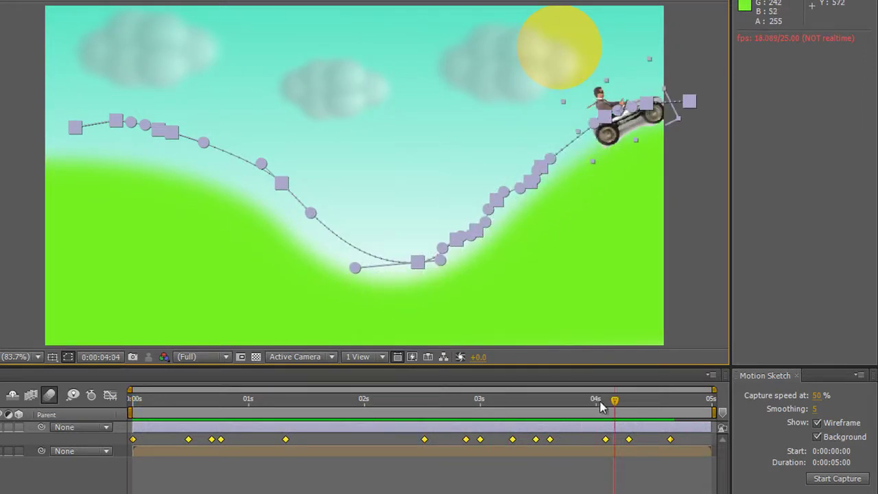
- Scrub the playhead back and select the Position keyframe at 0:00:02:22
left_click_drag(613, 401, 472, 431)
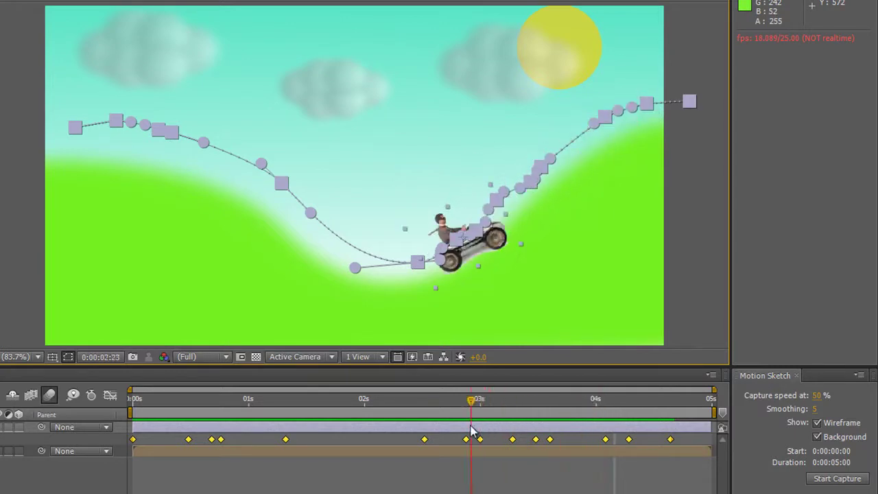
mouse_move(467, 440)
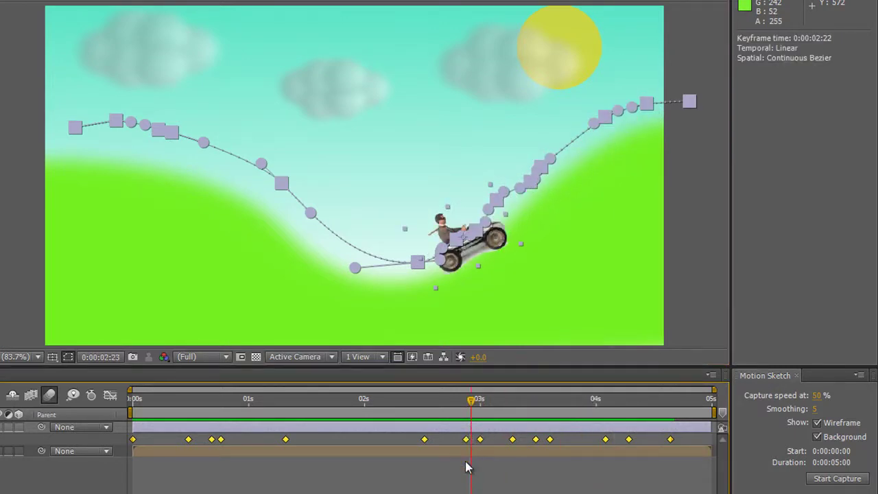
left_click(446, 488)
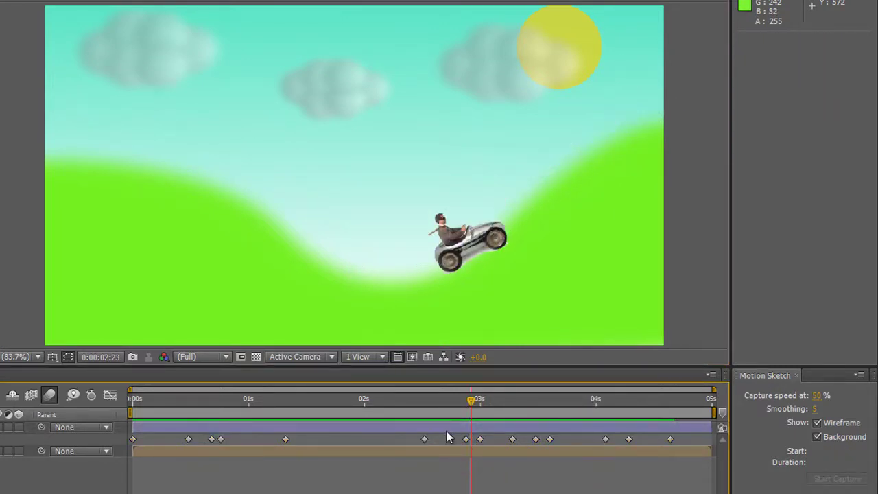
left_click(466, 440)
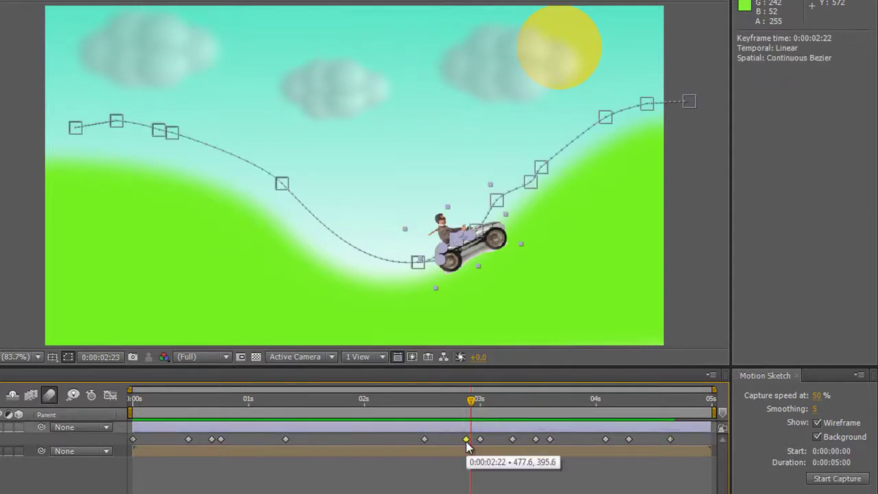
- Delete the Position keyframes at 0:00:03:00, 0:00:03:12 and 0:00:00:17, then replay from frame 0
mouse_move(466, 439)
left_mouse_down()
mouse_move(491, 446)
mouse_move(480, 439)
left_mouse_up()
key("Delete")
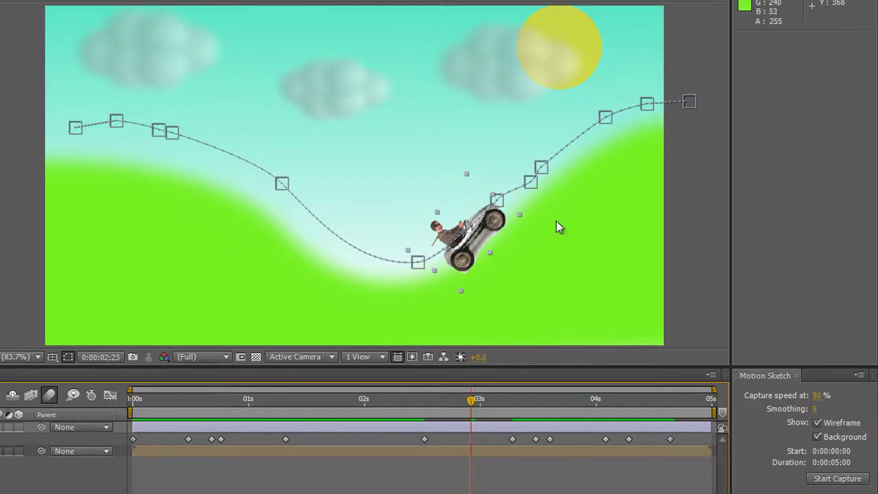
left_click(536, 437)
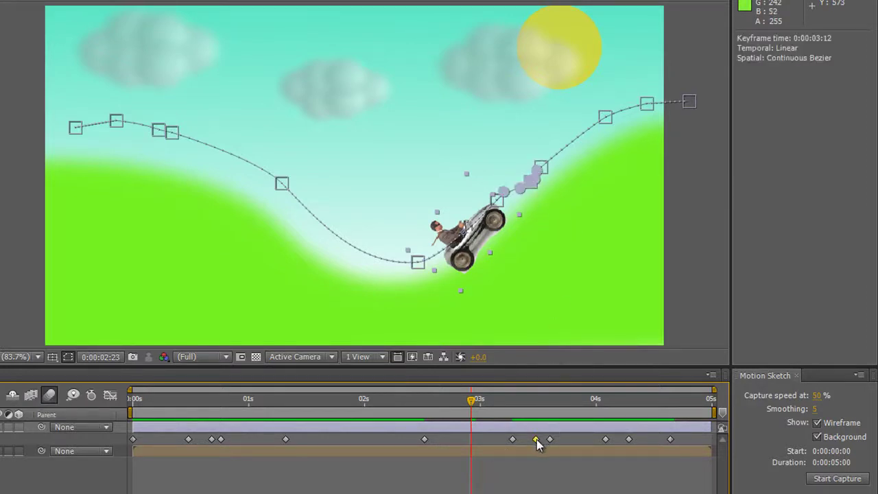
key("Delete")
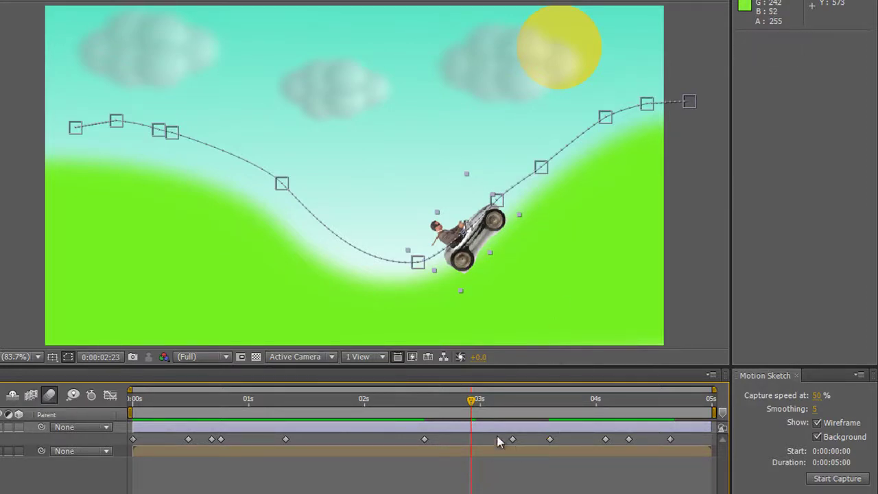
left_click(212, 439)
key("Delete")
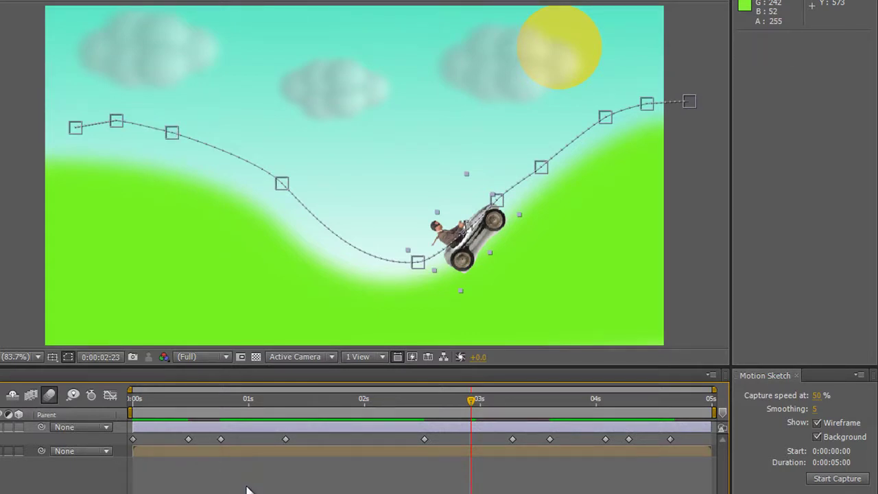
left_click_drag(478, 403, 69, 435)
key("space")
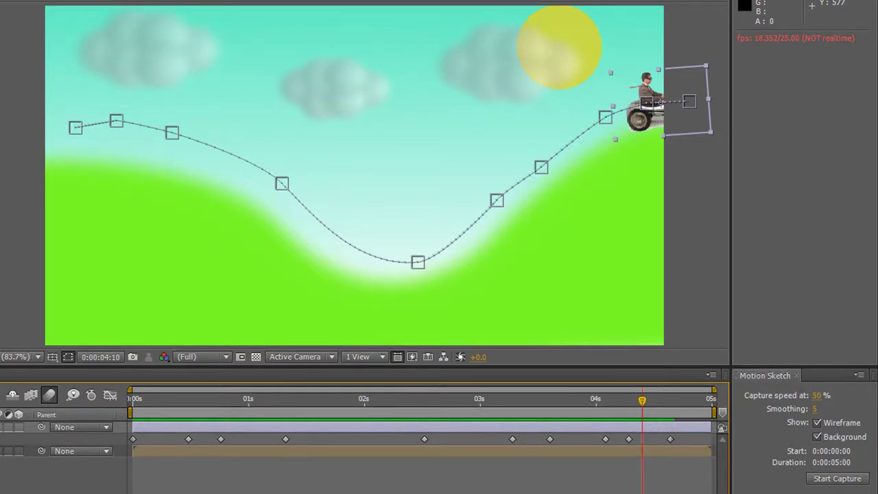
- Set smoothing to 1, clear the old keyframes, and sketch a new route rightwards over the hills
left_click(815, 408)
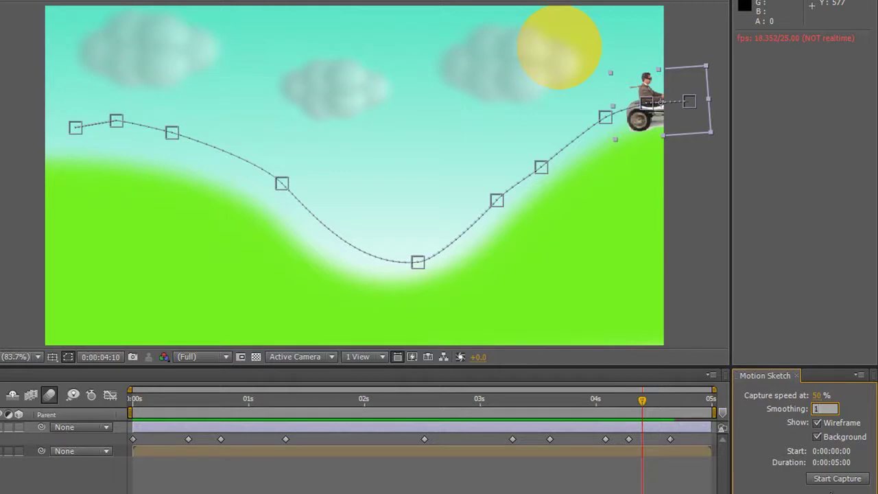
key("Home")
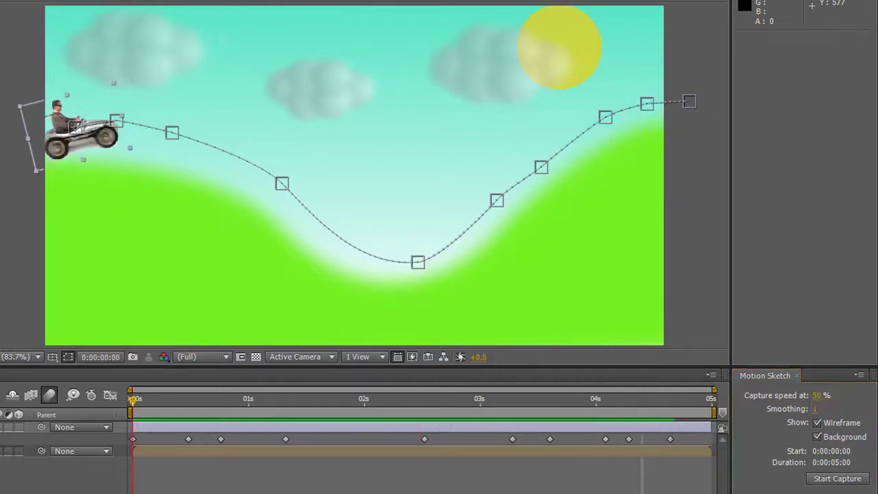
key("Delete")
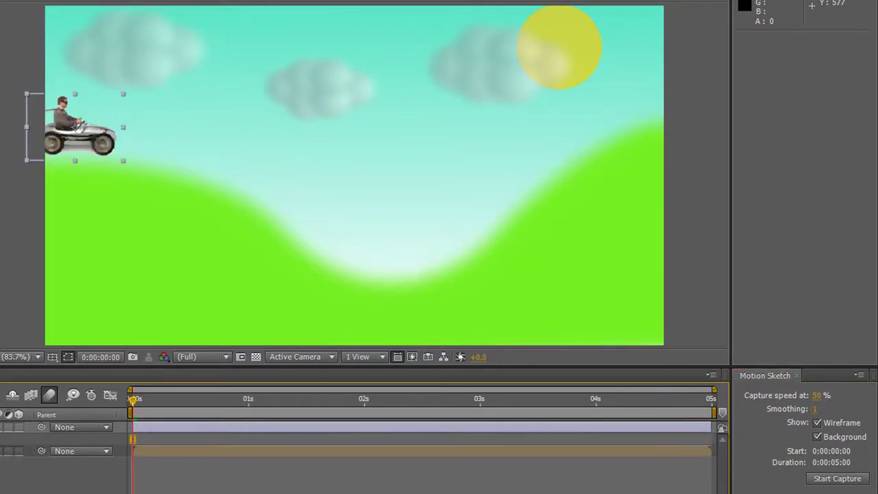
left_click(853, 478)
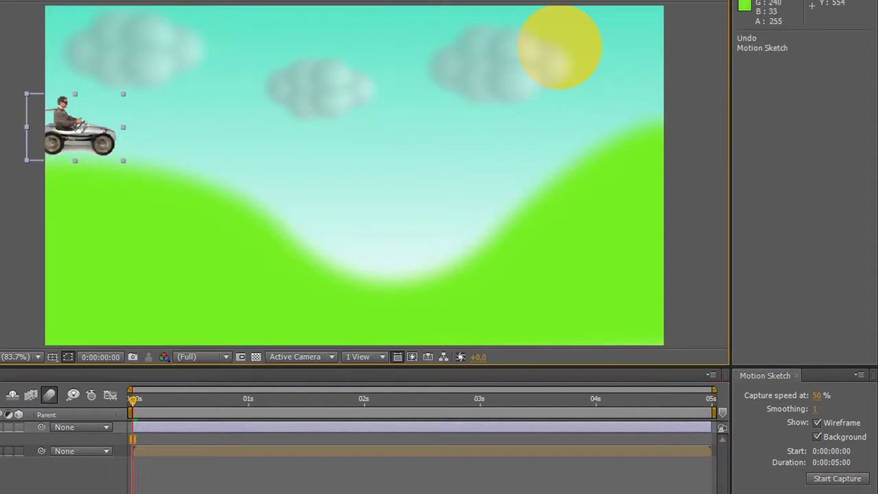
left_click(843, 480)
mouse_move(75, 127)
left_mouse_down()
mouse_move(135, 125)
mouse_move(215, 148)
mouse_move(303, 193)
mouse_move(359, 239)
mouse_move(404, 254)
mouse_move(448, 239)
mouse_move(600, 127)
mouse_move(649, 108)
mouse_move(696, 109)
left_mouse_up()
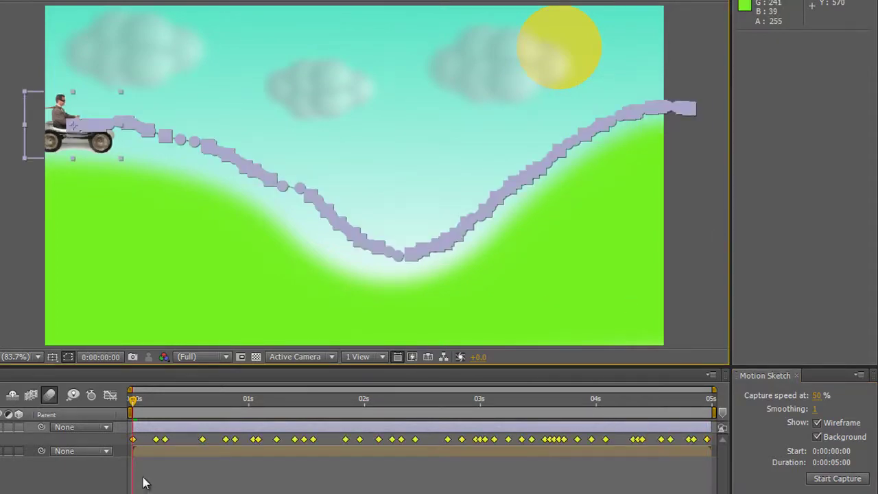
- Swap Motion Sketch for the Smoother panel and apply Spatial Path smoothing at tolerance 1
left_click(797, 376)
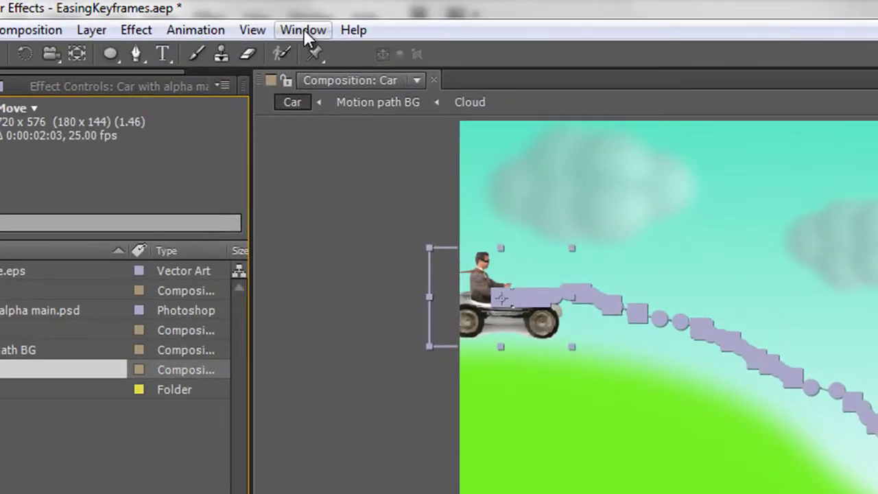
left_click(303, 30)
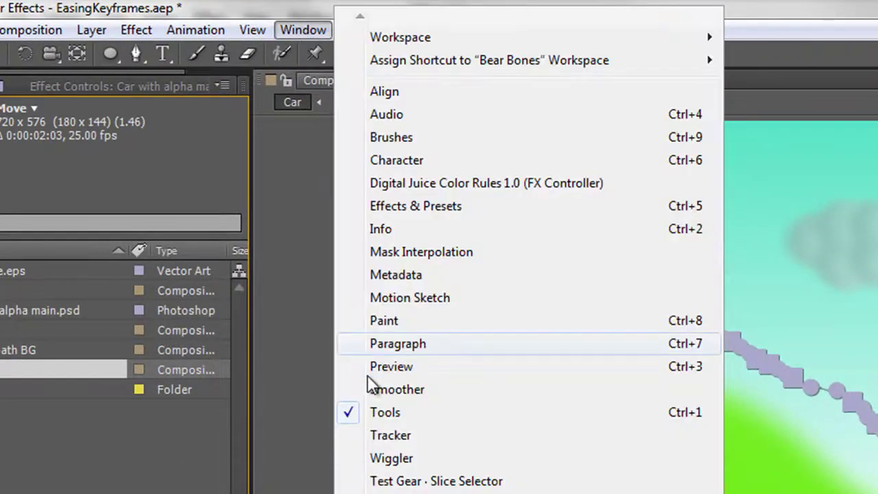
left_click(403, 396)
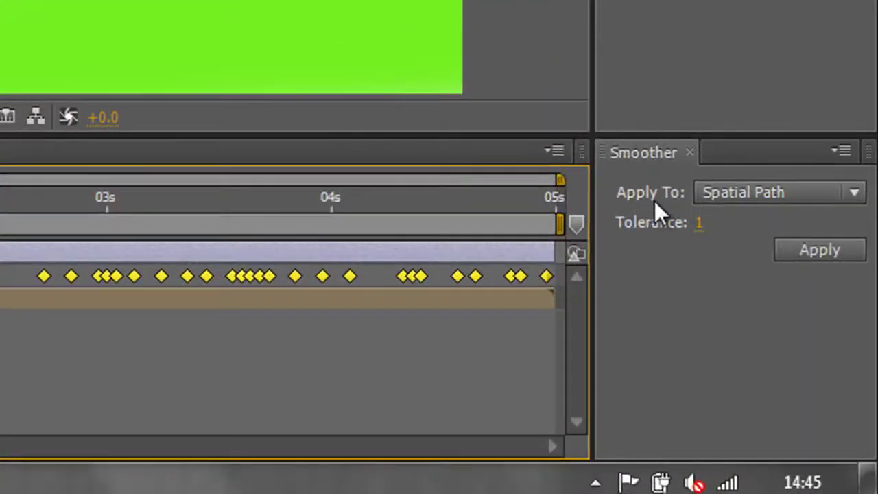
left_click(857, 194)
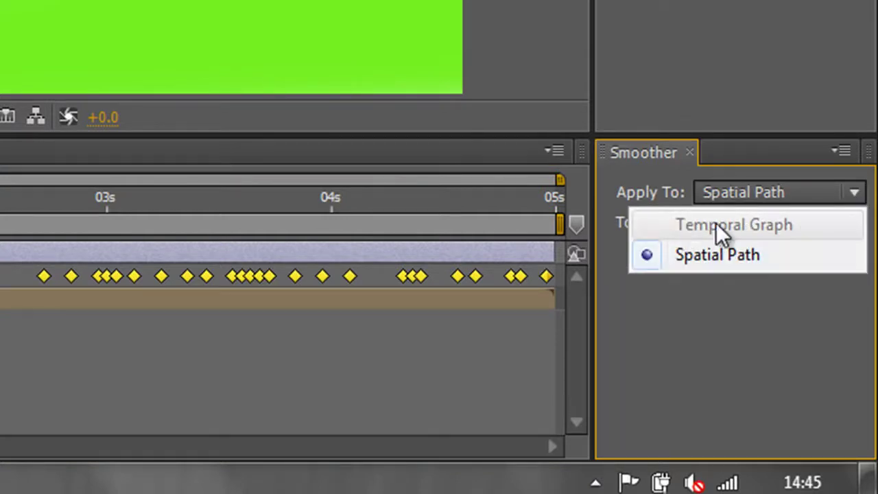
left_click(854, 195)
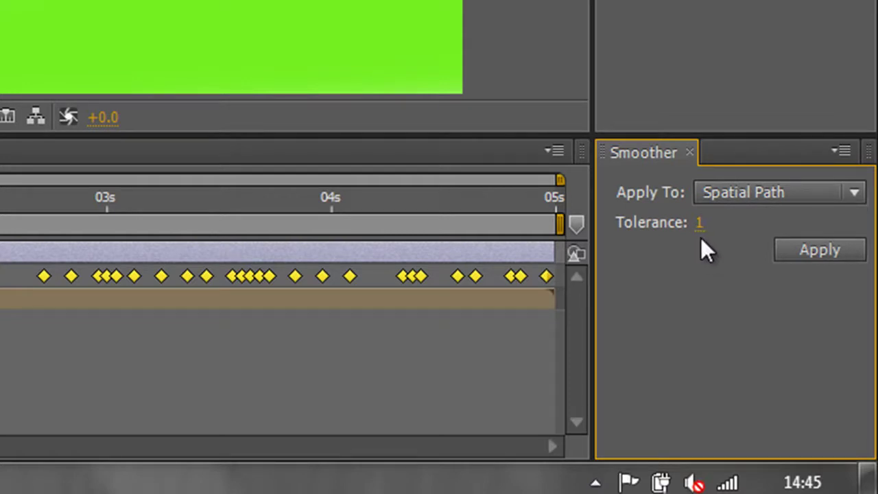
left_click(821, 252)
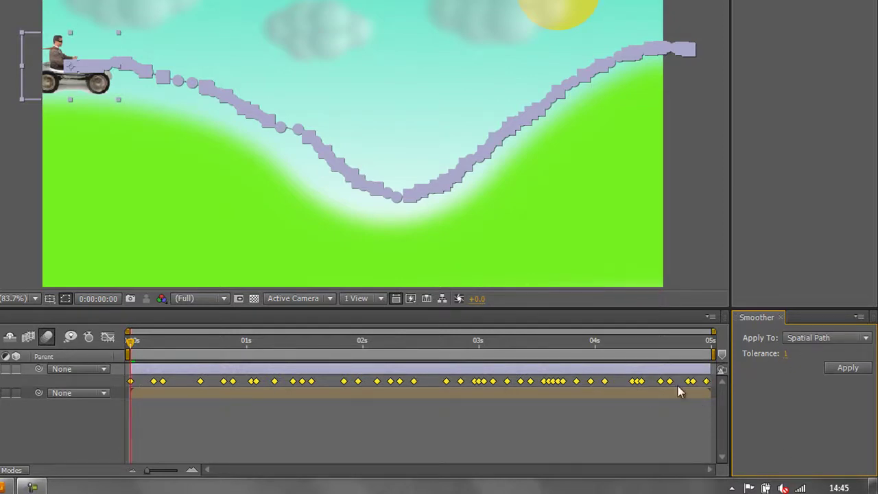
- Apply smoothing to the car's path and preview the resulting animation
left_click(848, 368)
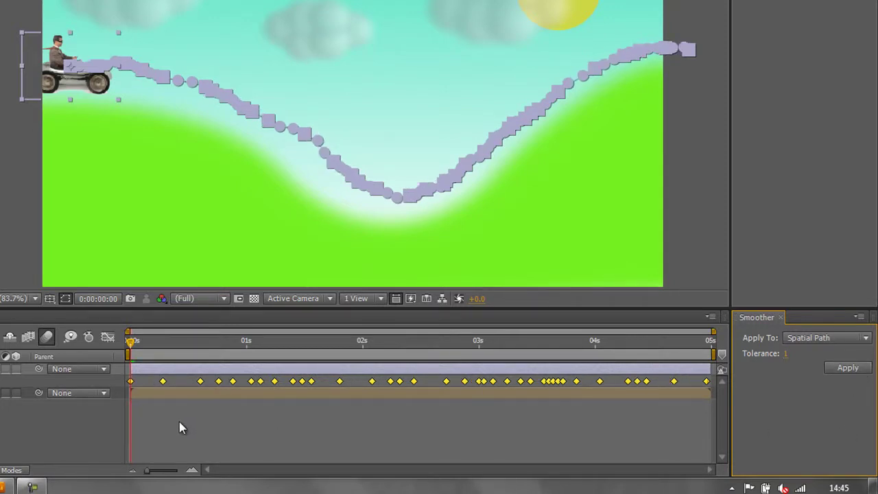
left_click(179, 421)
key("space")
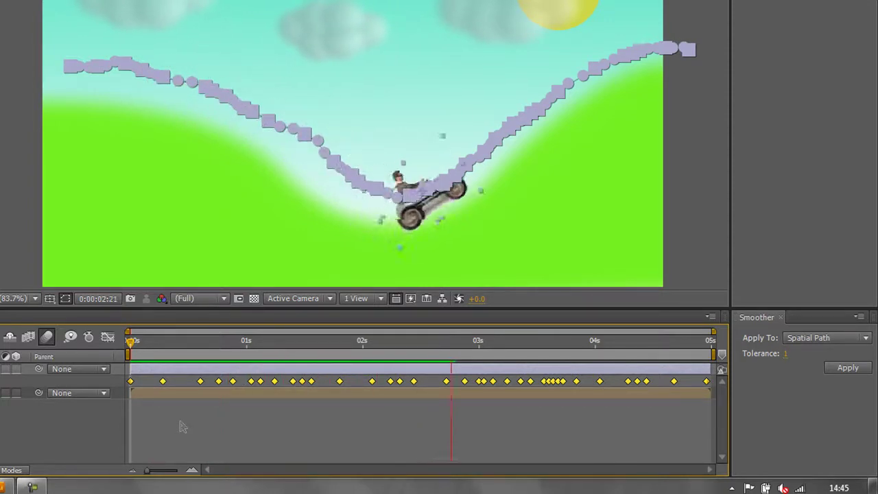
left_click(599, 358)
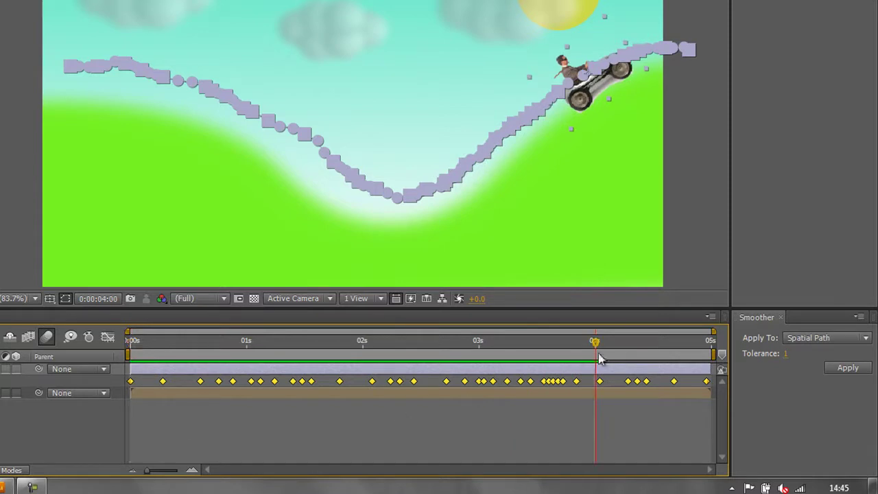
- Re-smooth the path at Smoother tolerance 5, leaving five Position keyframes
left_click(786, 354)
type("5")
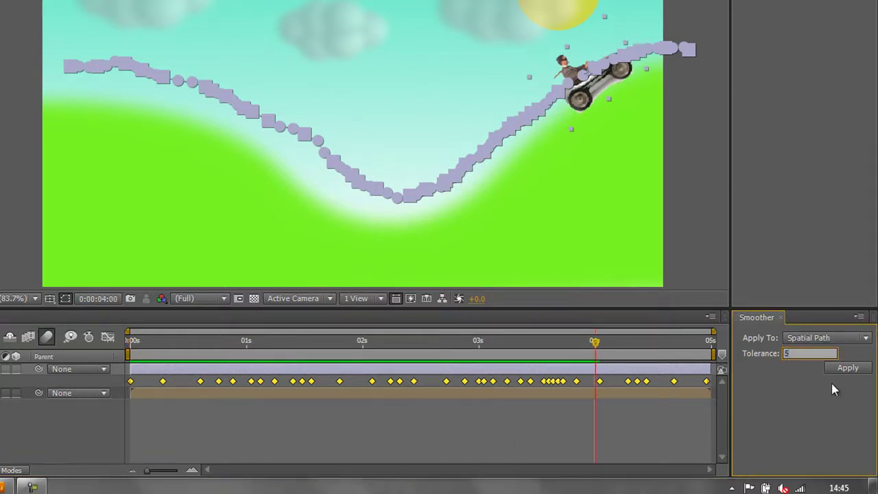
left_click(856, 373)
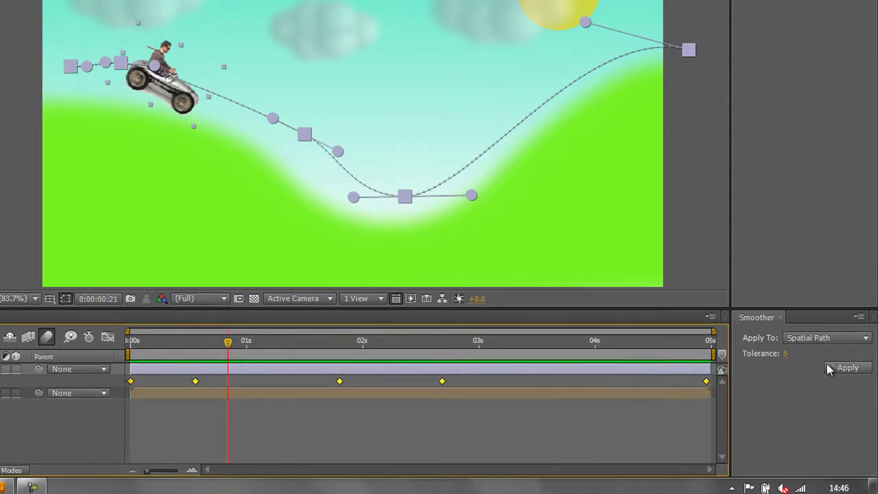
- Smooth at tolerance 10 to four keyframes, preview, and reshape the valley-bottom Bezier curve
type("10")
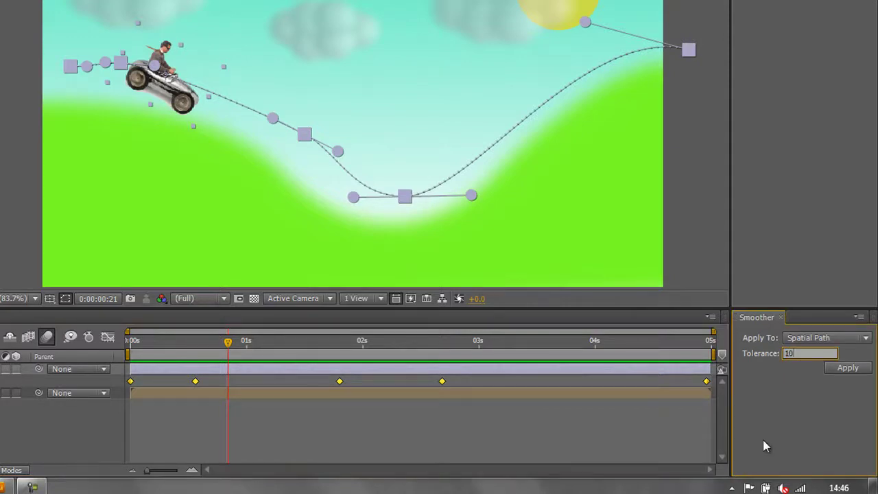
left_click(848, 367)
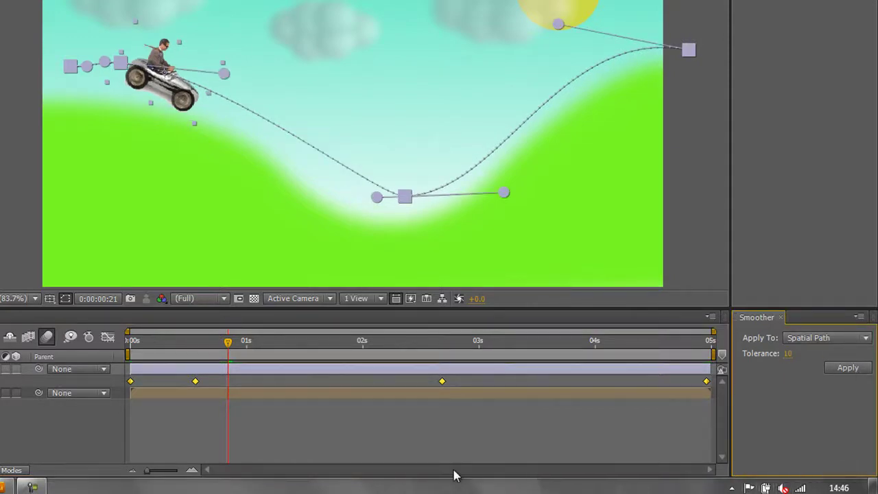
key("space")
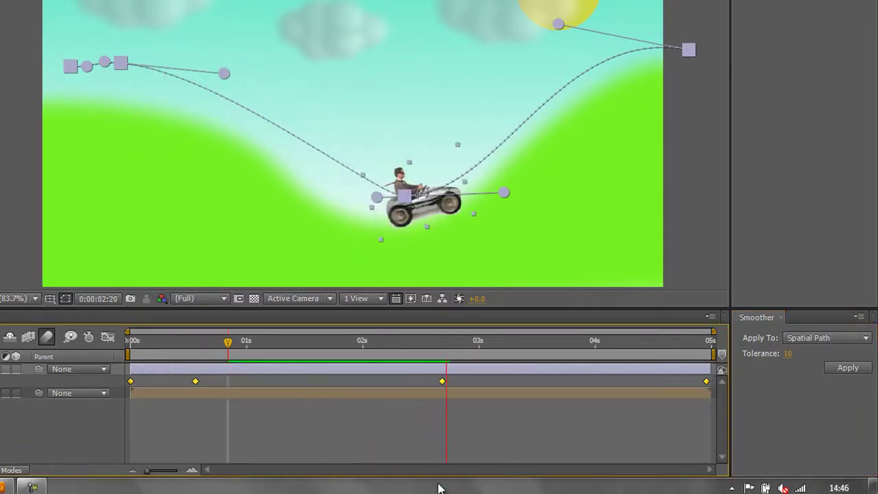
key("space")
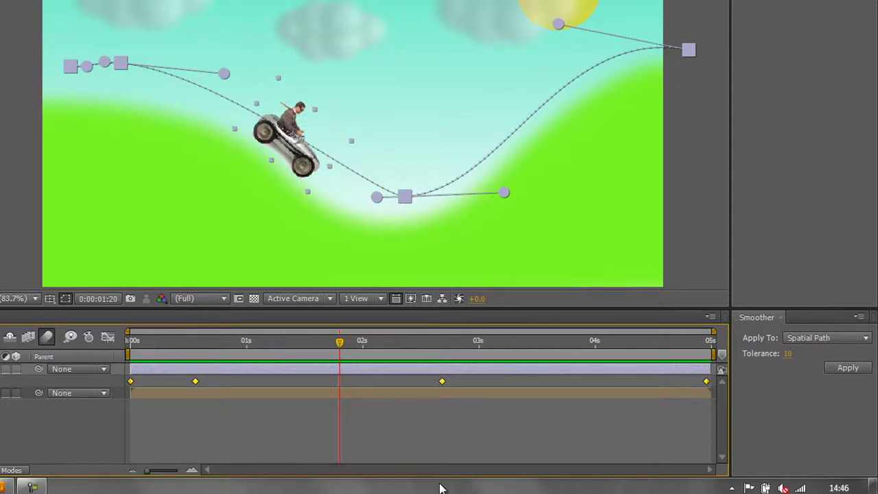
mouse_move(507, 199)
left_mouse_down()
mouse_move(503, 190)
mouse_move(498, 199)
mouse_move(495, 179)
mouse_move(498, 200)
mouse_move(493, 174)
mouse_move(457, 144)
mouse_move(496, 191)
left_mouse_up()
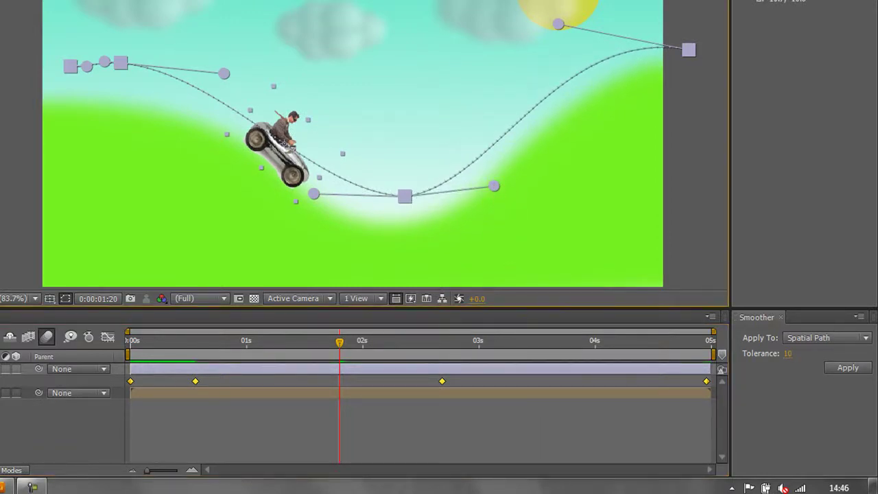
key("alt+w")
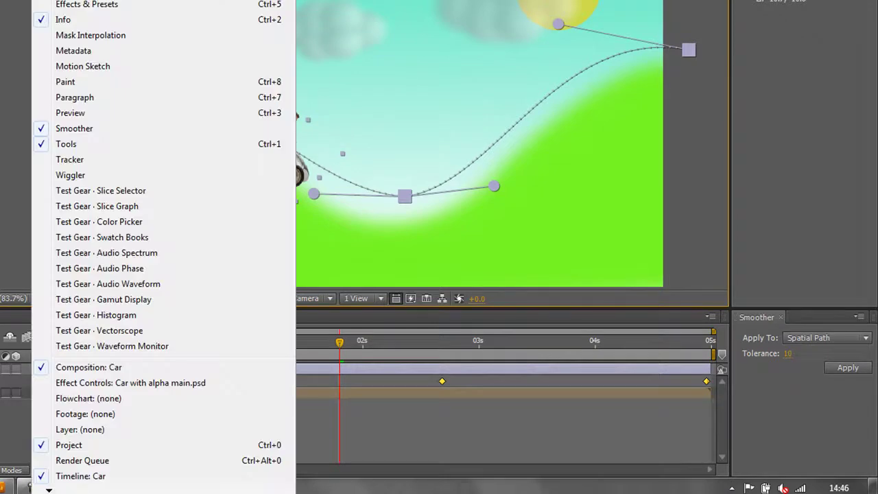
- Reopen Motion Sketch docked beside the Smoother, keeping the Smoother panel in front
left_click(90, 65)
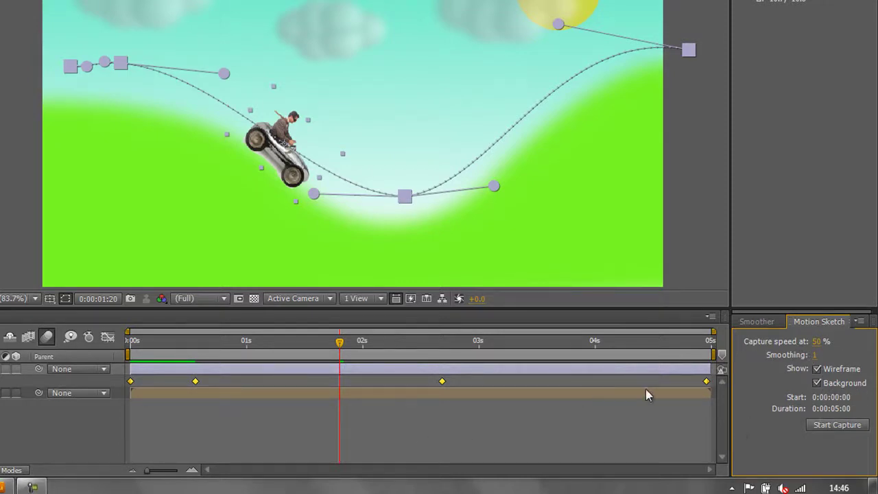
left_click(757, 322)
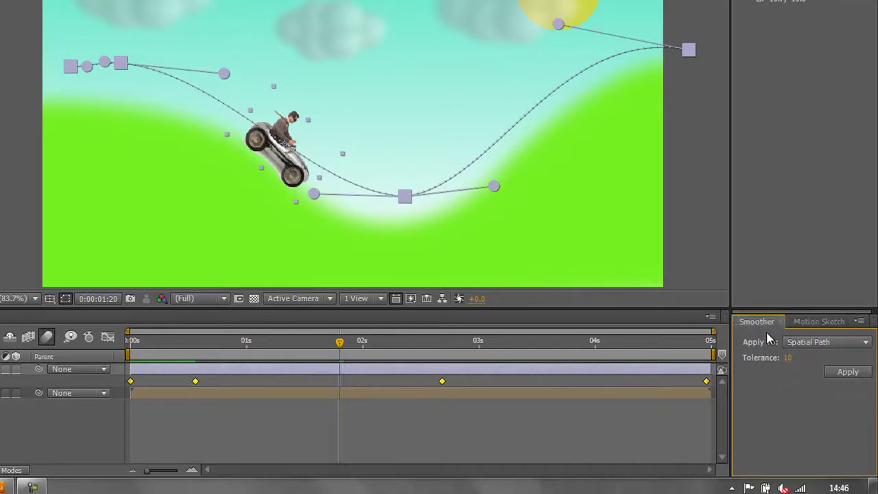